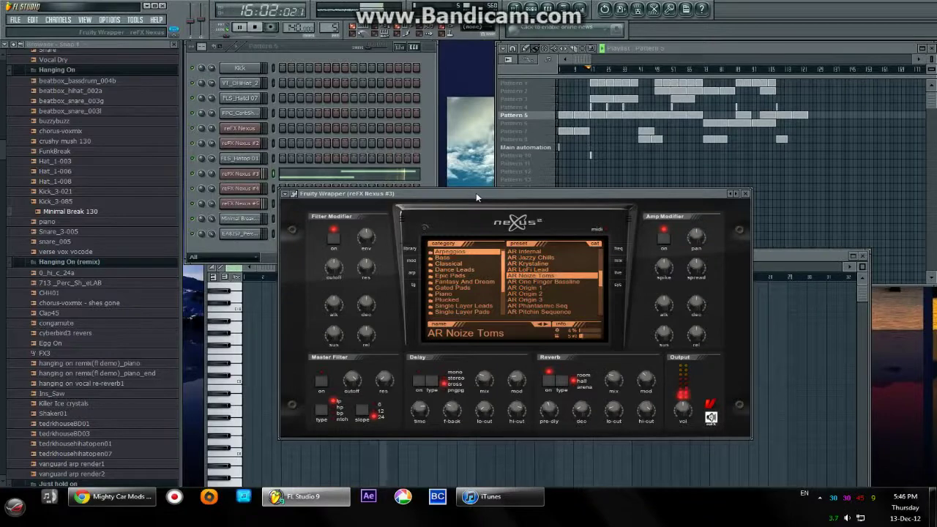
# Display the contents of Pattern 1 and Pattern 3, moving the reFX Nexus #3 window clear of the channel rack
pyautogui.click(544, 85)
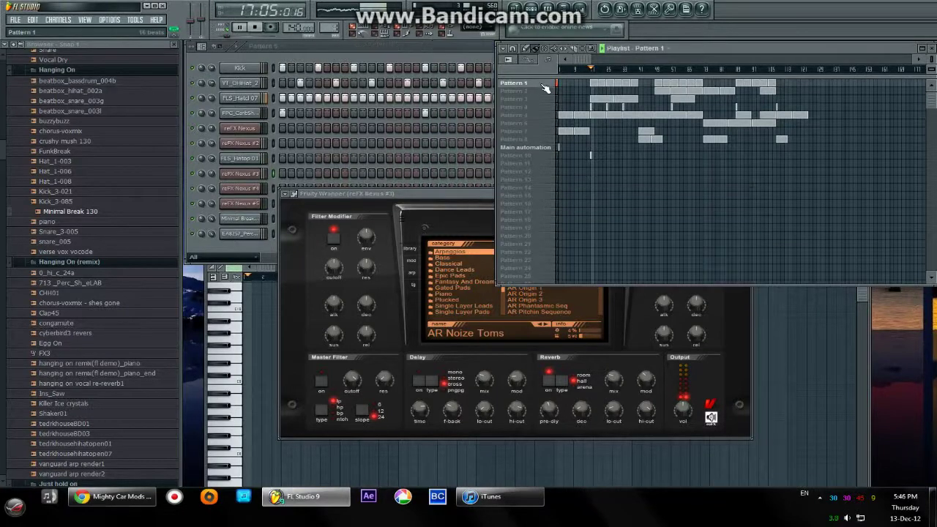
pyautogui.moveTo(463, 200); pyautogui.dragTo(494, 227)
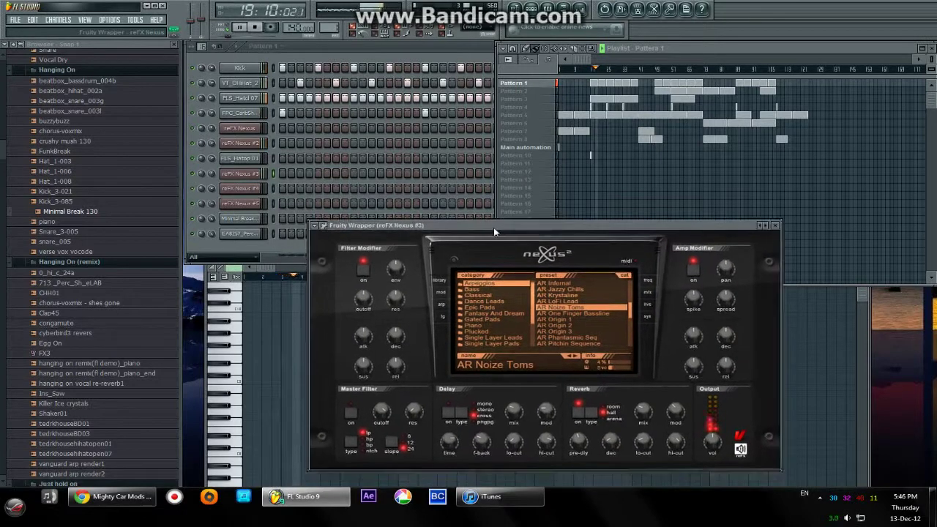
pyautogui.click(531, 100)
pyautogui.moveTo(470, 226); pyautogui.dragTo(369, 242)
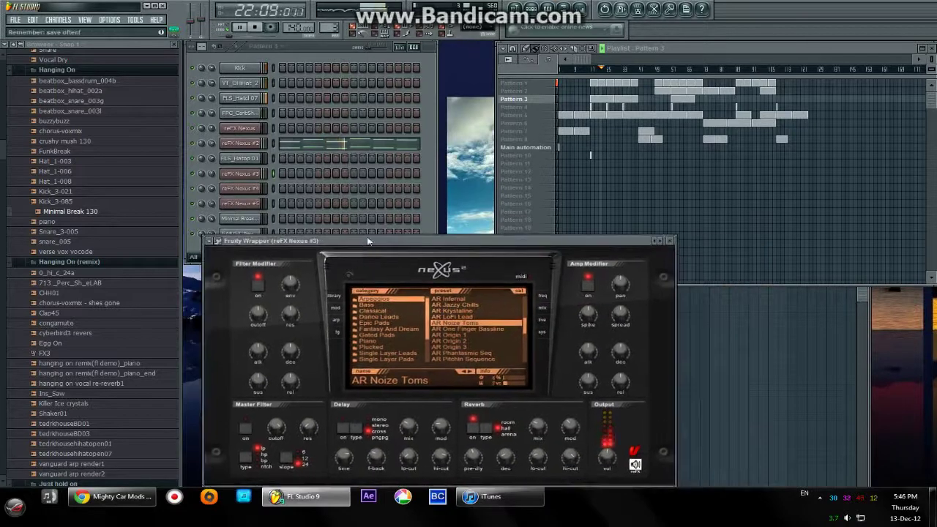
# Display the contents of Pattern 5, Pattern 7 and Pattern 8 one after another during playback
pyautogui.click(537, 116)
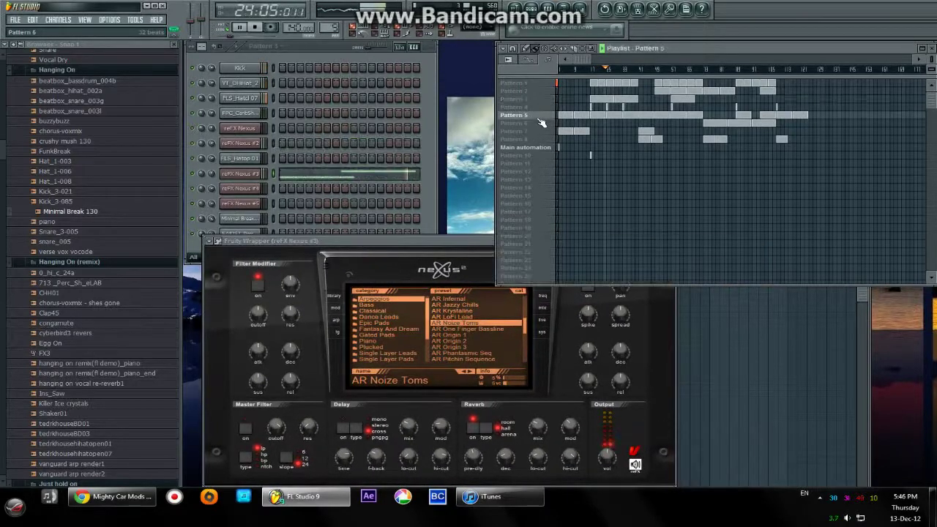
pyautogui.click(537, 133)
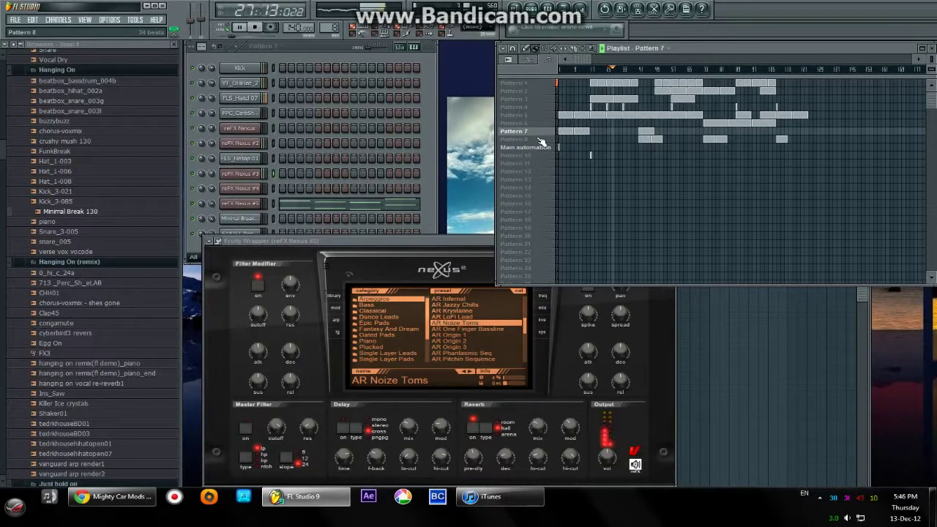
pyautogui.click(541, 139)
# Display Pattern 1 and, as playback continues, go through Pattern 4, Pattern 5 and Pattern 7
pyautogui.click(545, 86)
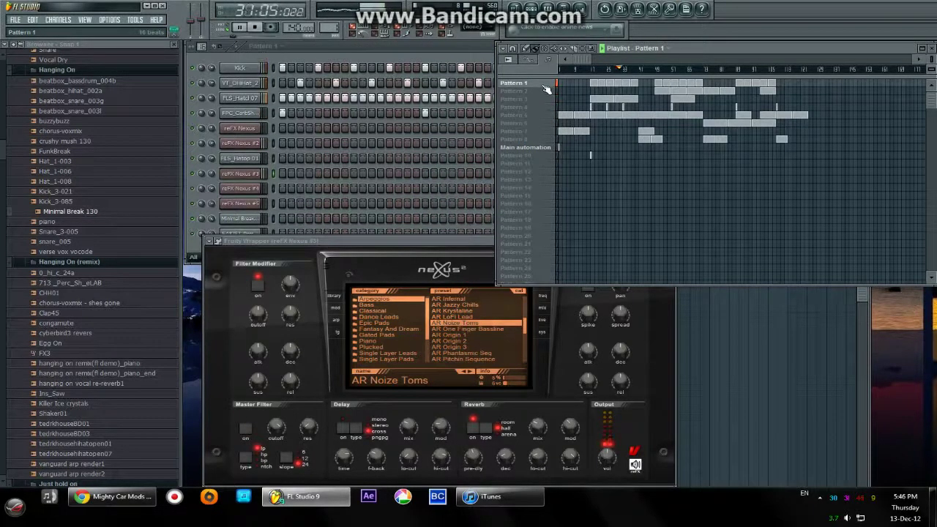
pyautogui.click(543, 108)
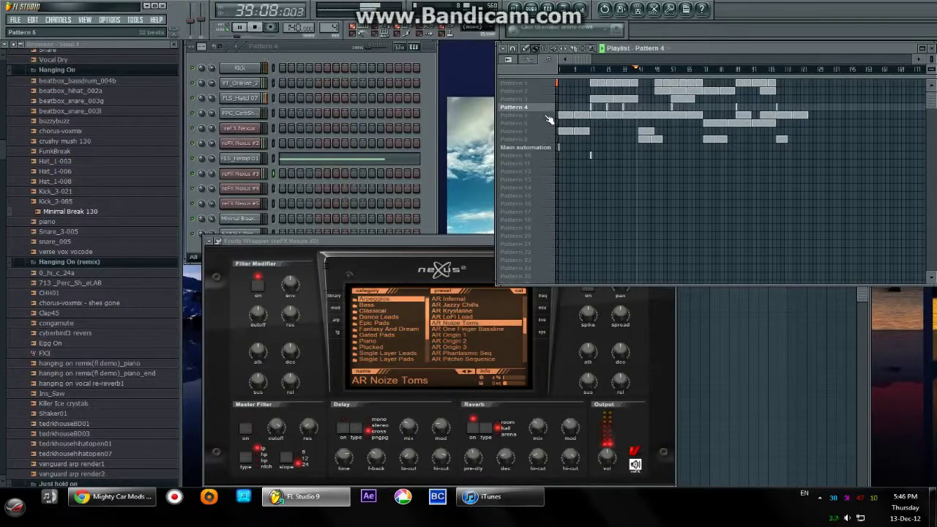
pyautogui.click(548, 115)
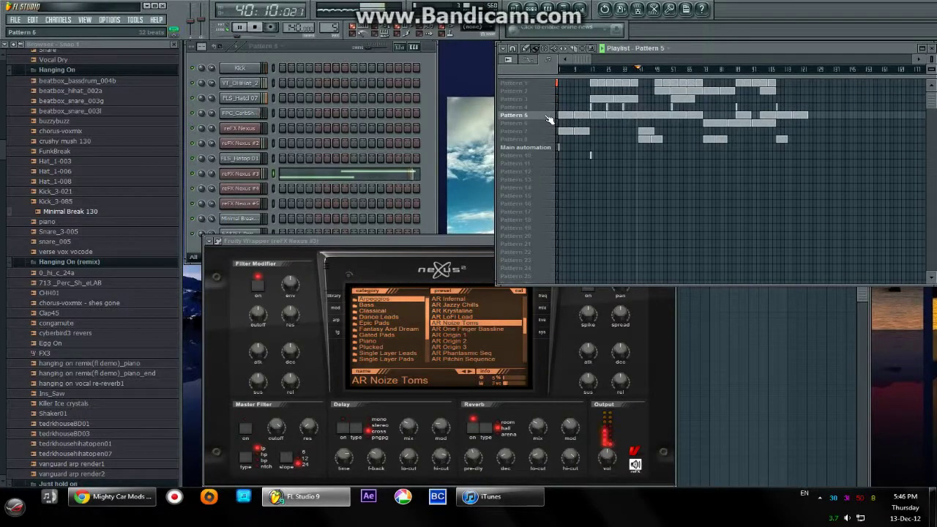
pyautogui.click(547, 132)
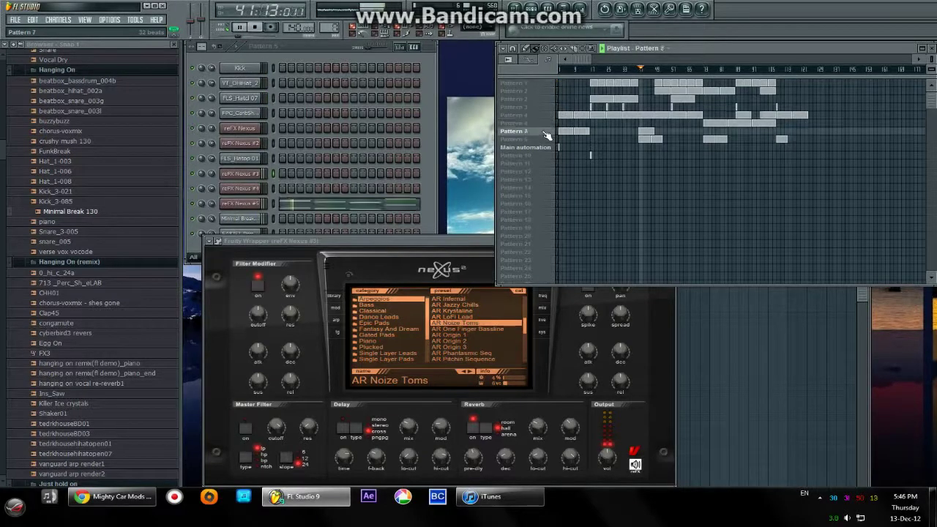
# Display Pattern 8 and examine the Minimal Break 130 channel's notes in the piano roll
pyautogui.click(545, 140)
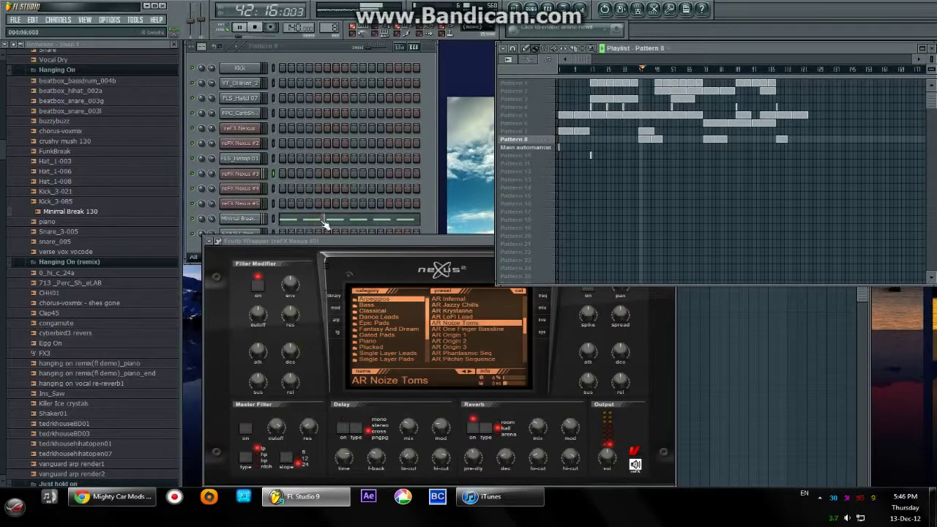
pyautogui.click(250, 221)
pyautogui.press('F7')
pyautogui.scroll(-5, 330, 345)
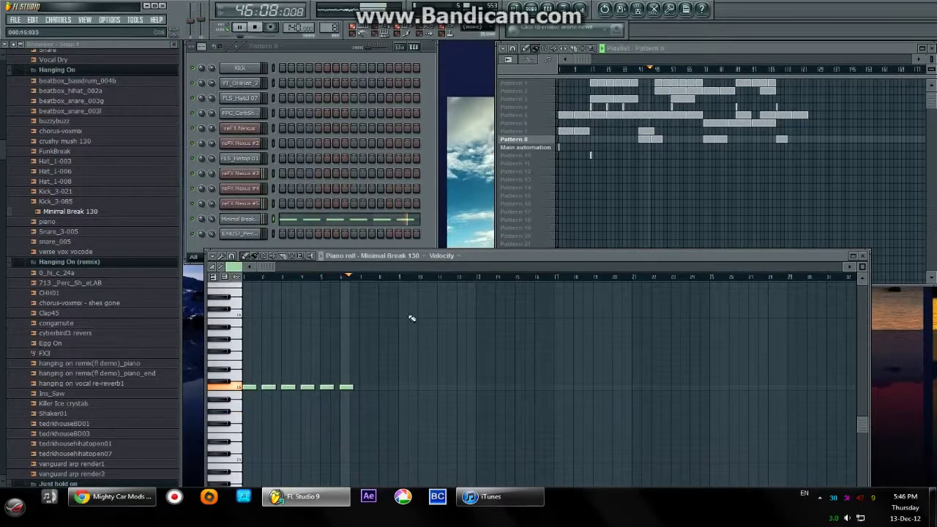
# View Pattern 2 with its reFX Nexus instrument, and Pattern 5 with its reFX Nexus #3 instrument
pyautogui.click(538, 92)
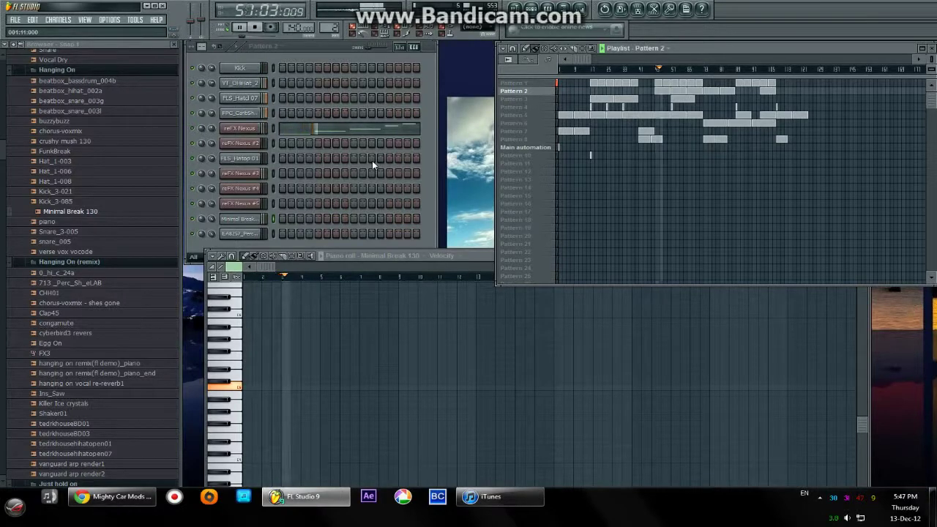
pyautogui.click(249, 131)
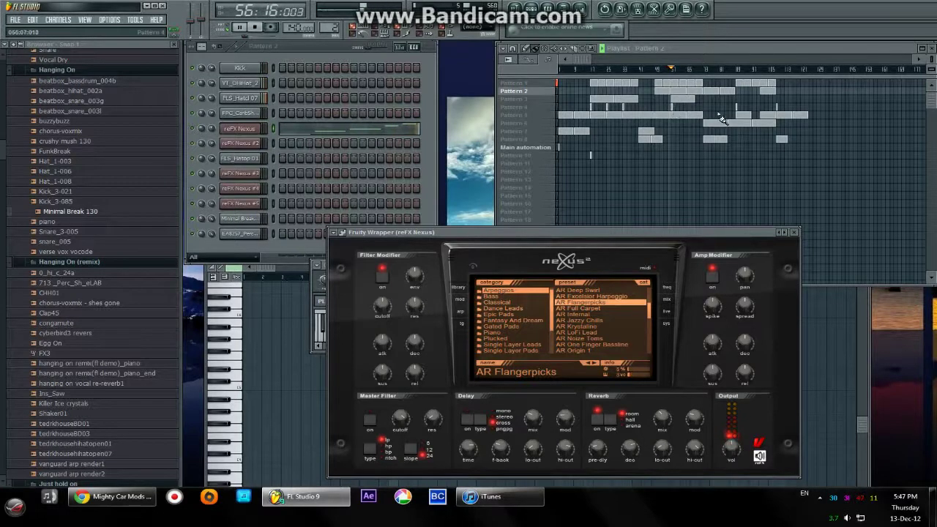
pyautogui.click(545, 118)
pyautogui.click(252, 175)
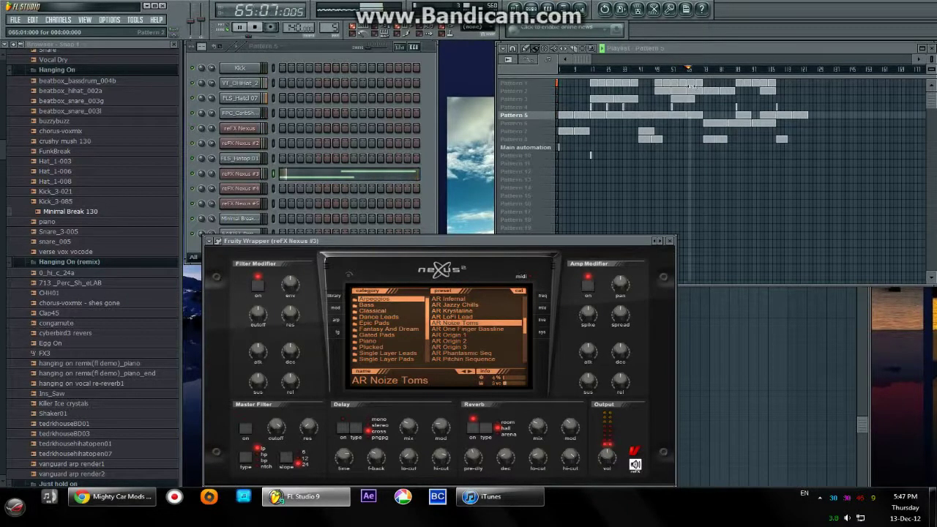
# Display Pattern 6 and view its reFX Nexus #4 instrument, moving the plugin window higher
pyautogui.click(529, 124)
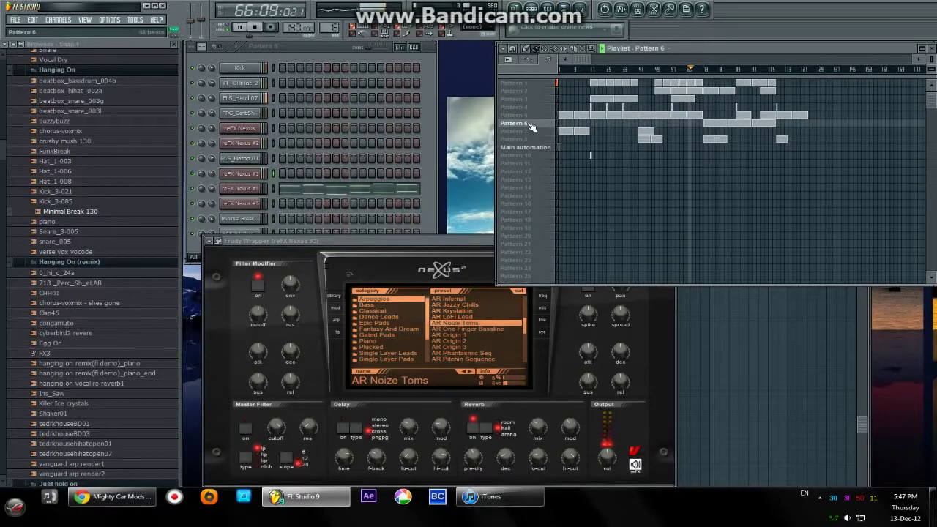
pyautogui.click(254, 192)
pyautogui.moveTo(434, 278); pyautogui.dragTo(389, 202)
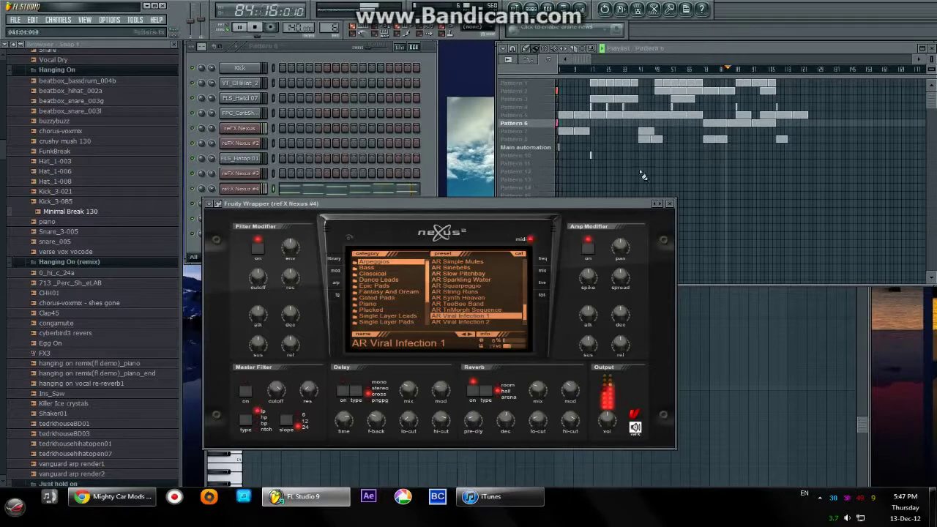
# Display Pattern 1, examine its drum steps in the channel rack and bring the reFX Nexus #4 window back to the front
pyautogui.click(522, 83)
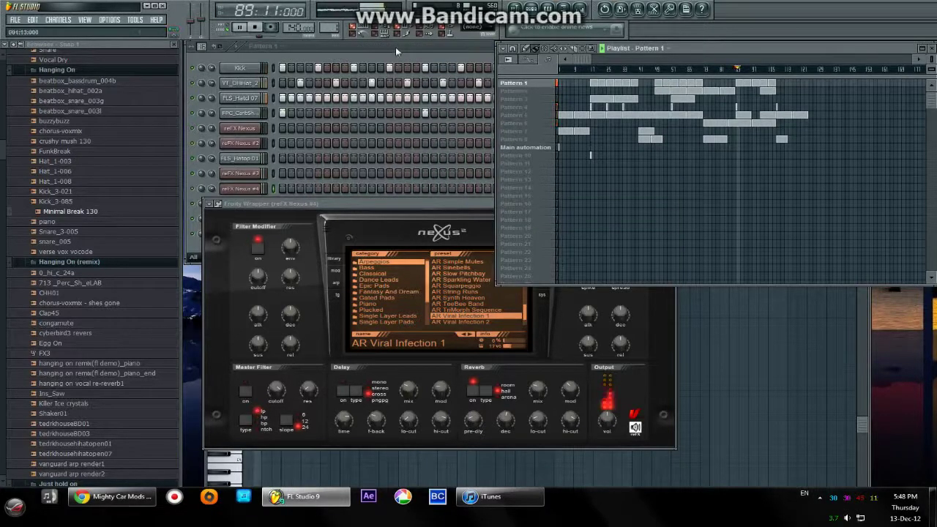
pyautogui.click(395, 47)
pyautogui.moveTo(866, 44); pyautogui.dragTo(478, 52)
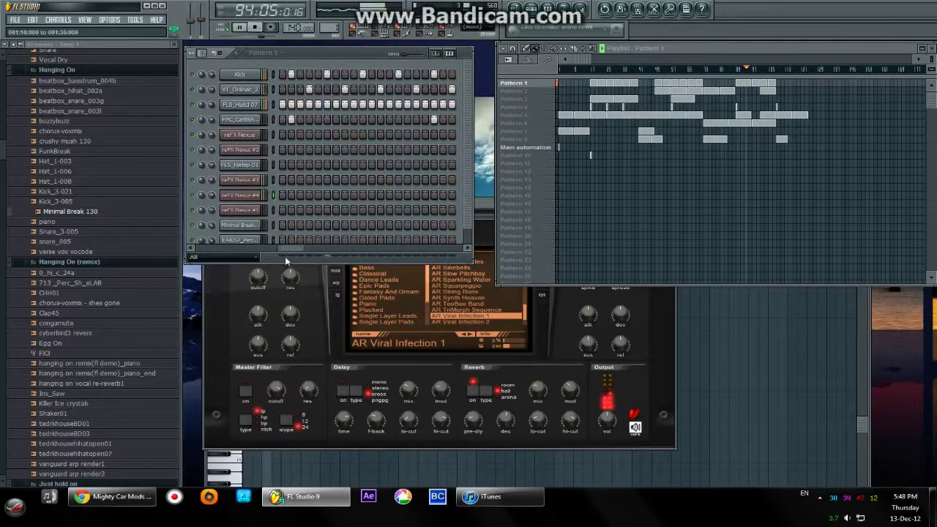
pyautogui.moveTo(286, 257); pyautogui.dragTo(196, 246)
pyautogui.click(318, 299)
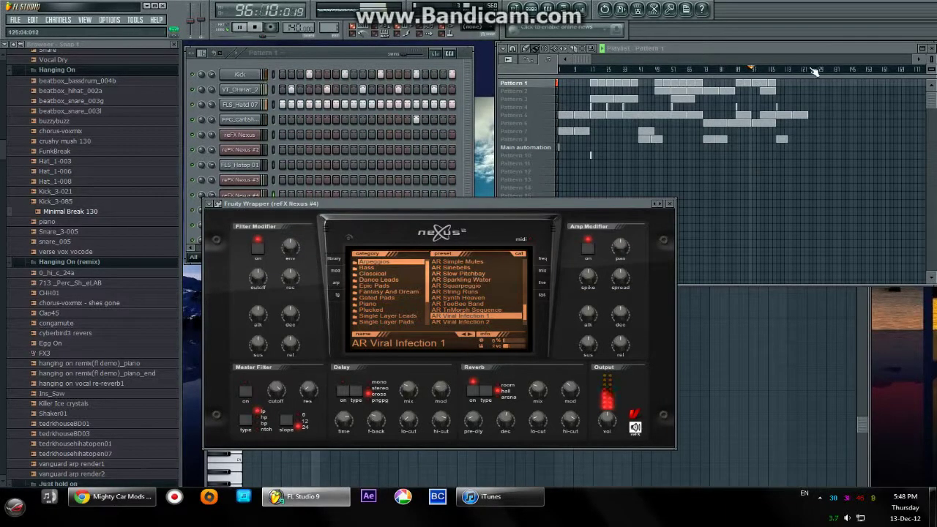
# Display Pattern 2 and view the channel settings of the FLS_Hatcl 07 and VT_OHiHat_2 samples
pyautogui.click(513, 90)
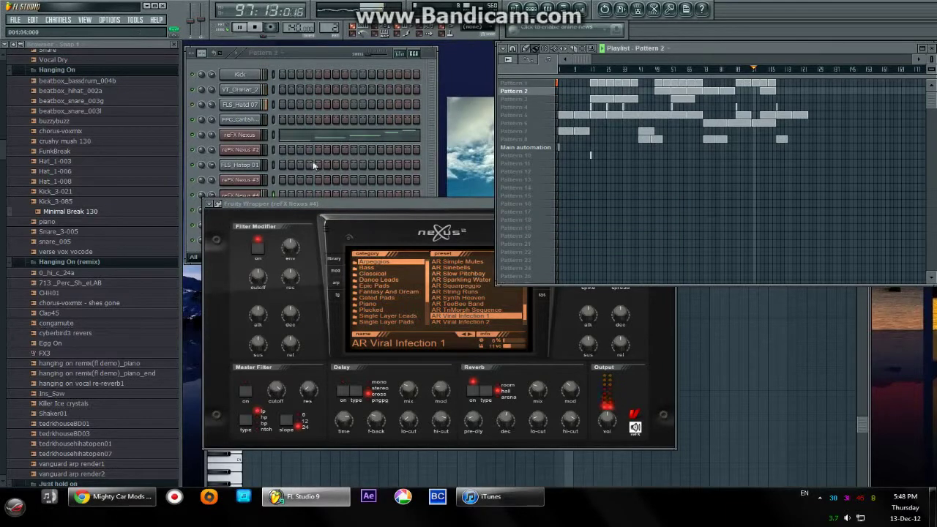
pyautogui.click(242, 105)
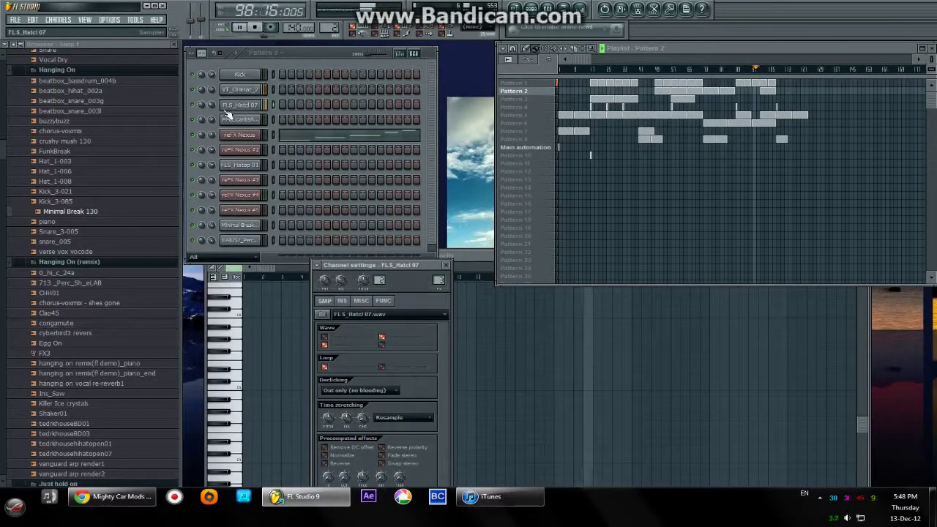
pyautogui.click(237, 90)
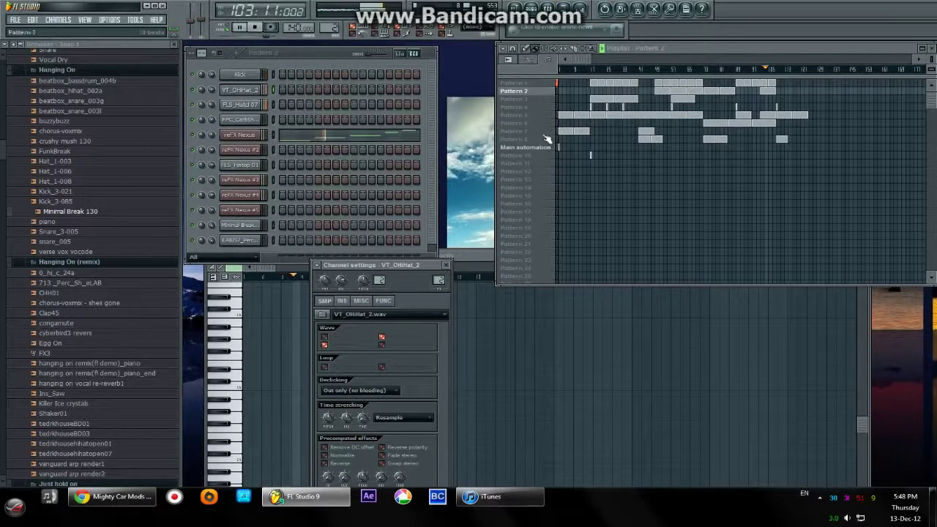
# View Pattern 5 with the reFX Nexus #3 plugin, and display the contents of Pattern 7
pyautogui.click(542, 116)
pyautogui.click(247, 180)
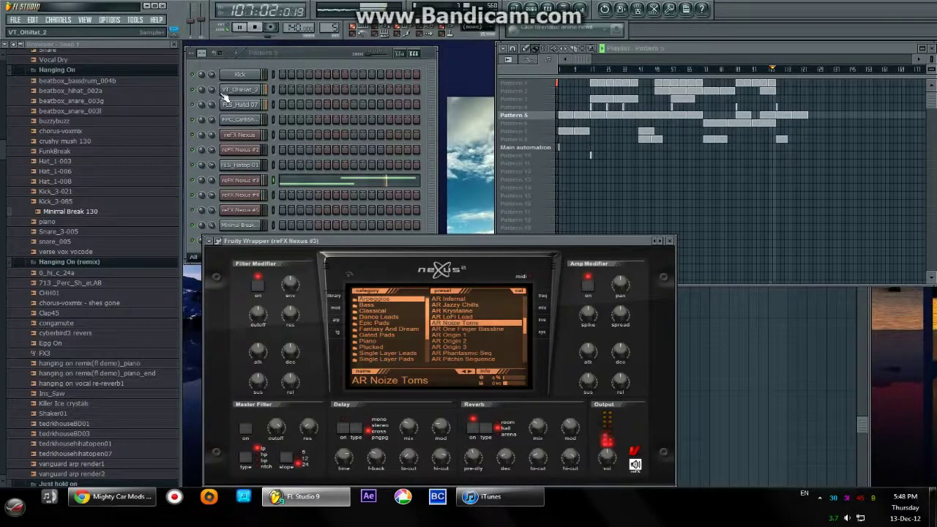
pyautogui.click(528, 132)
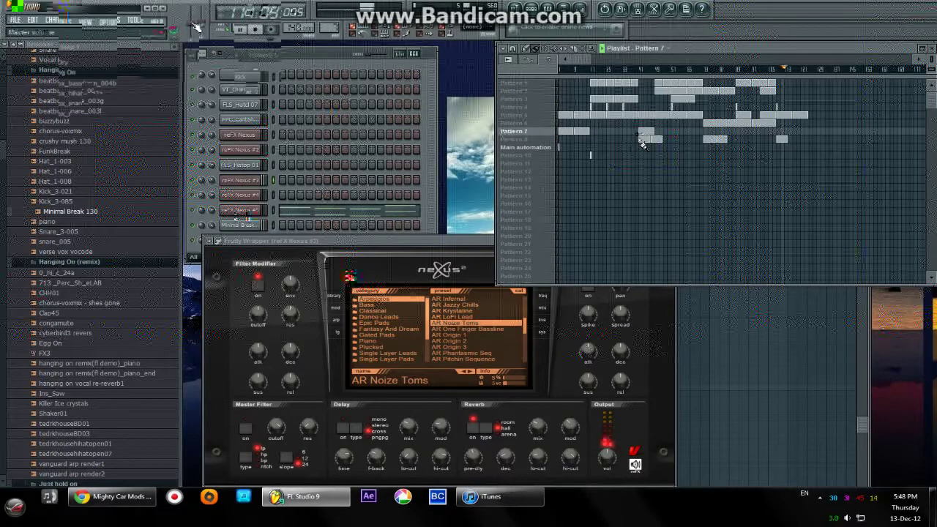